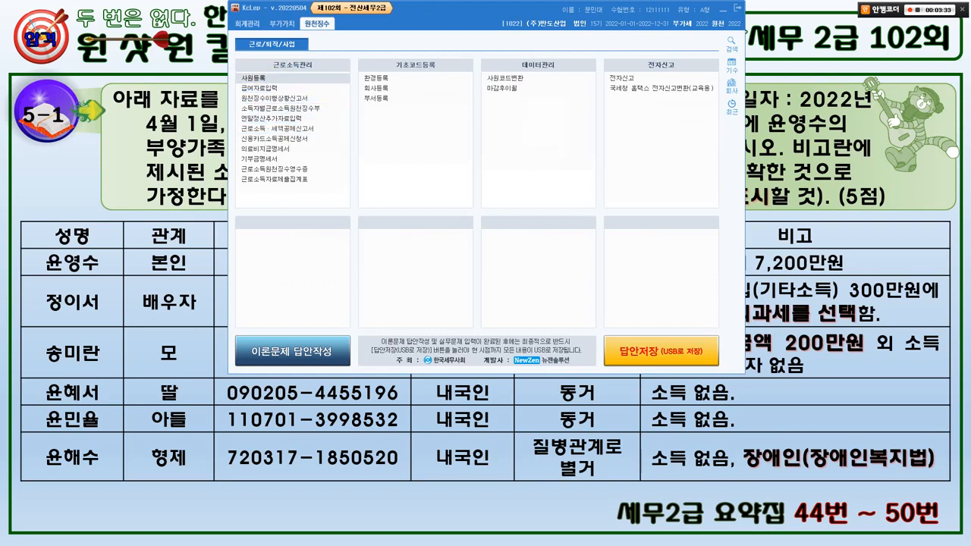
Open 사원등록, place its window beside the lecture slide's table, and start a new employee row.
click(253, 78)
drag(269, 36, 468, 10)
key(alt+Tab)
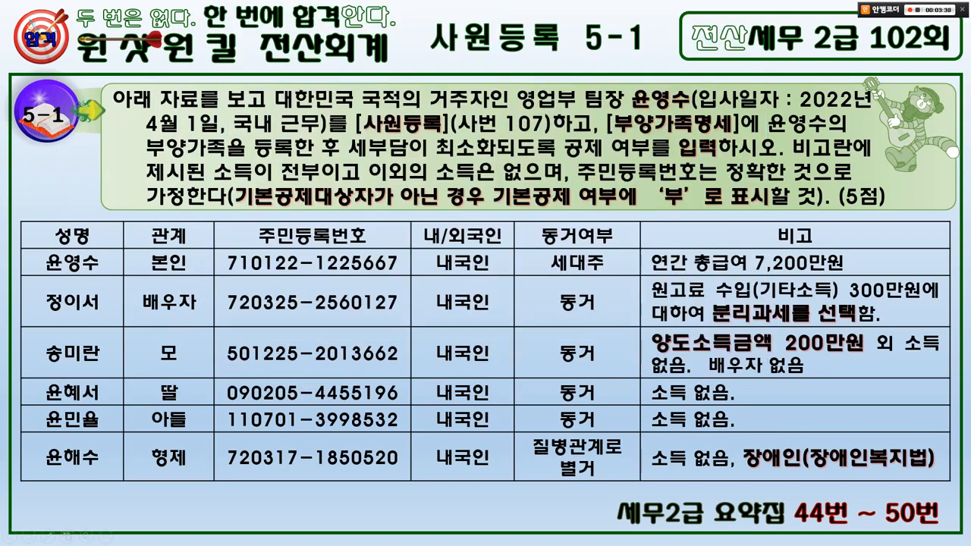
key(alt+Tab)
drag(468, 10, 663, 37)
click(459, 99)
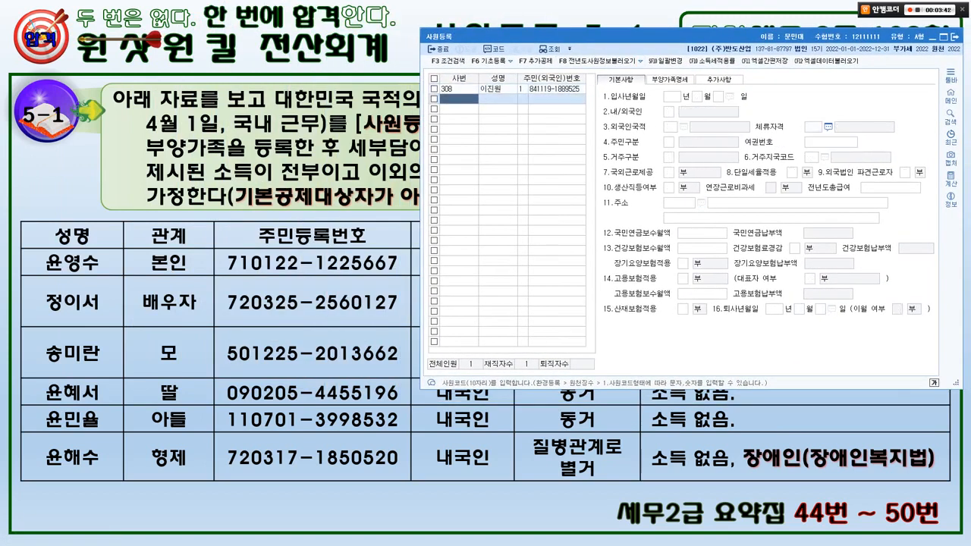
key(alt+Tab)
key(alt+Tab)
Enter employee number 107 and the employee's name, then start typing the resident registration number.
text(107)
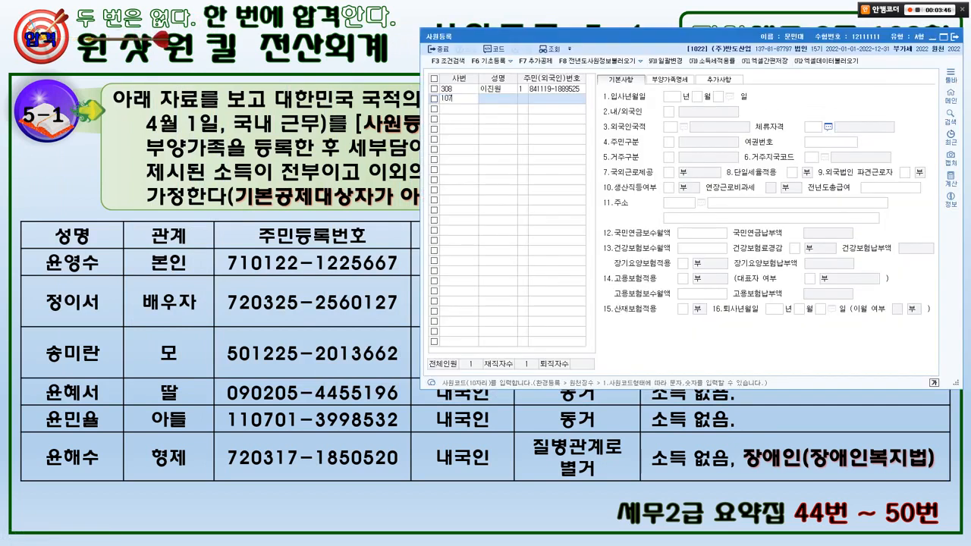
key(Return)
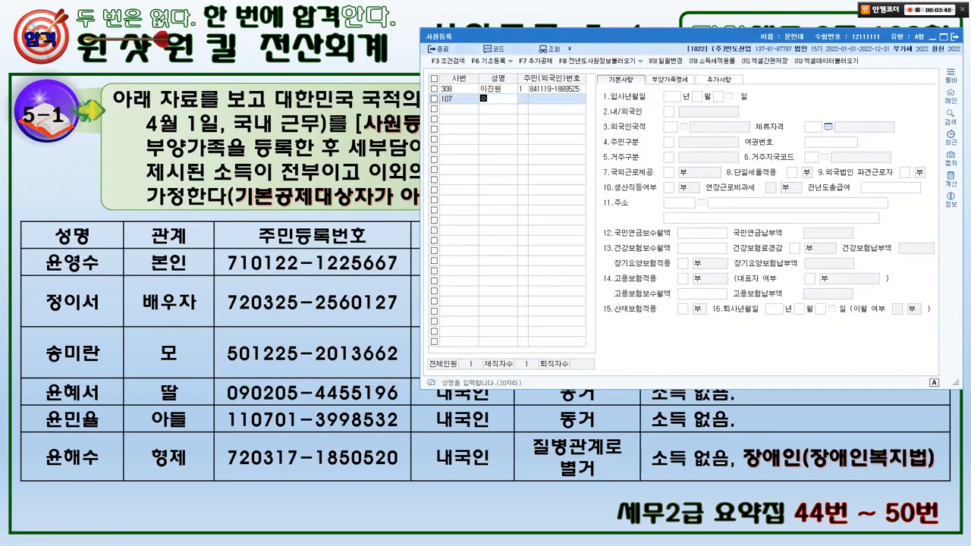
key(Return)
key(Return)
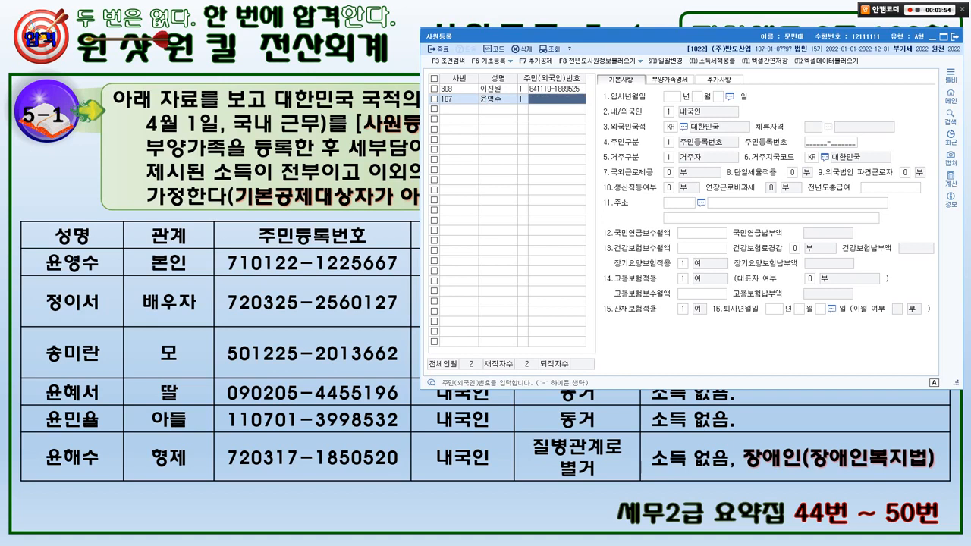
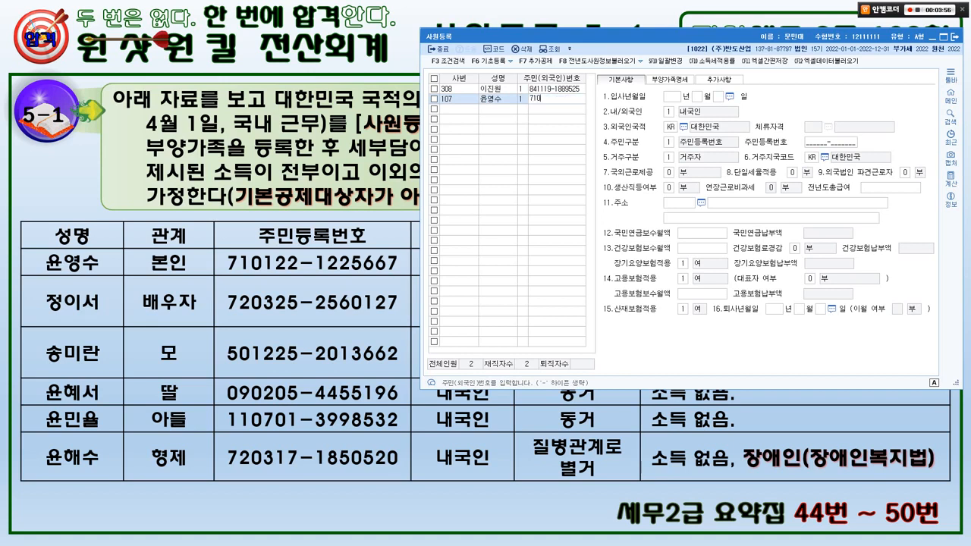
Confirm the resident number, set hire date 2022-04-01, and mark the employee as 내국인 (1).
key(Return)
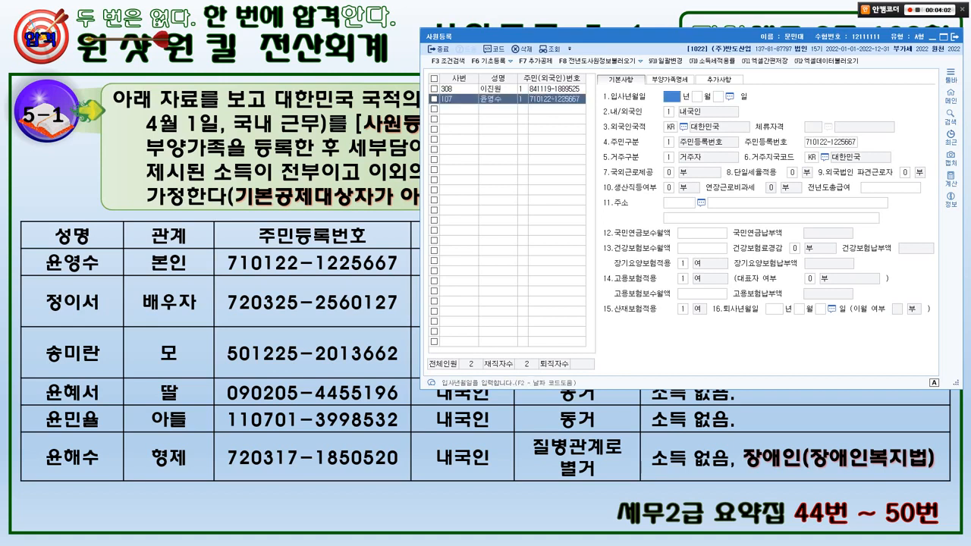
text(2022 년 )
text(4)
key(Return)
text(1)
key(Return)
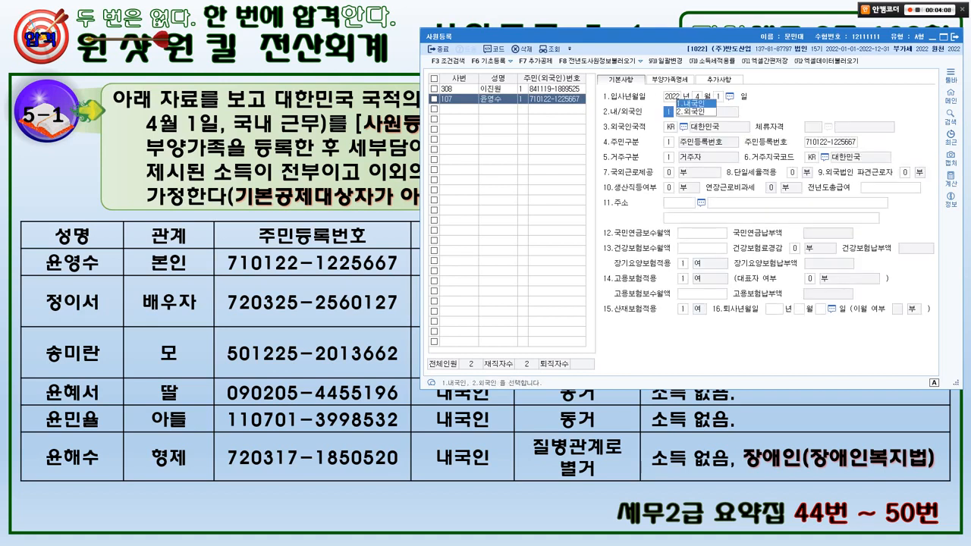
text(1)
key(Return)
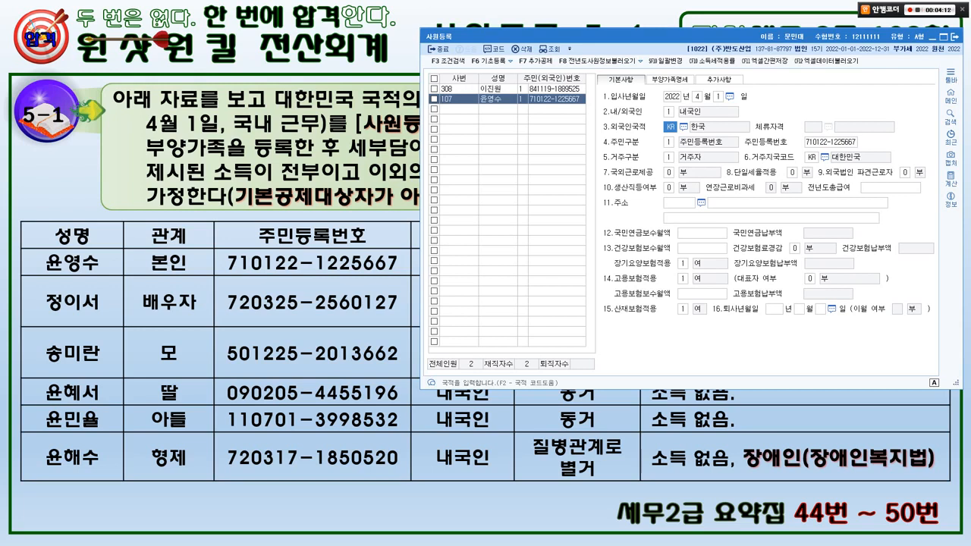
Circle the 2022 hire year, 4월 and 국내 on the lecture slide, then clear the marks.
key(alt+Tab)
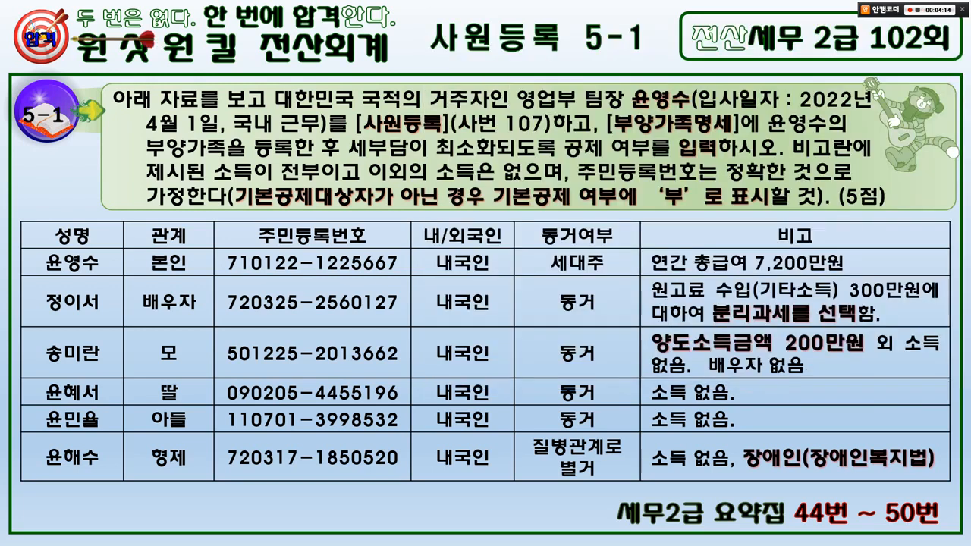
key(ctrl+2)
mouse_move(859, 114)
mouse_down()
mouse_move(782, 79)
mouse_move(846, 87)
mouse_up()
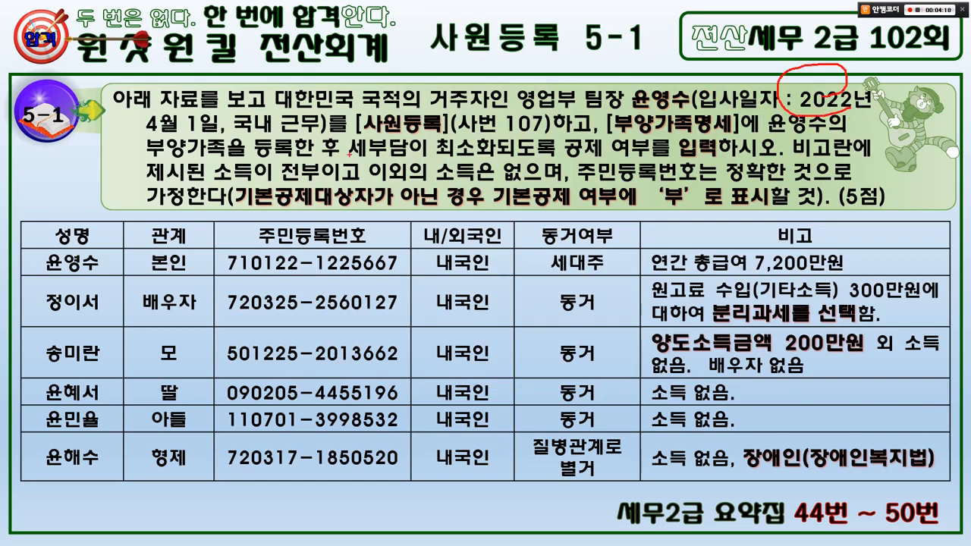
mouse_move(218, 133)
mouse_down()
mouse_move(193, 141)
mouse_move(184, 98)
mouse_up()
mouse_move(294, 133)
mouse_down()
mouse_move(258, 141)
mouse_move(259, 94)
mouse_move(286, 115)
mouse_up()
key(e)
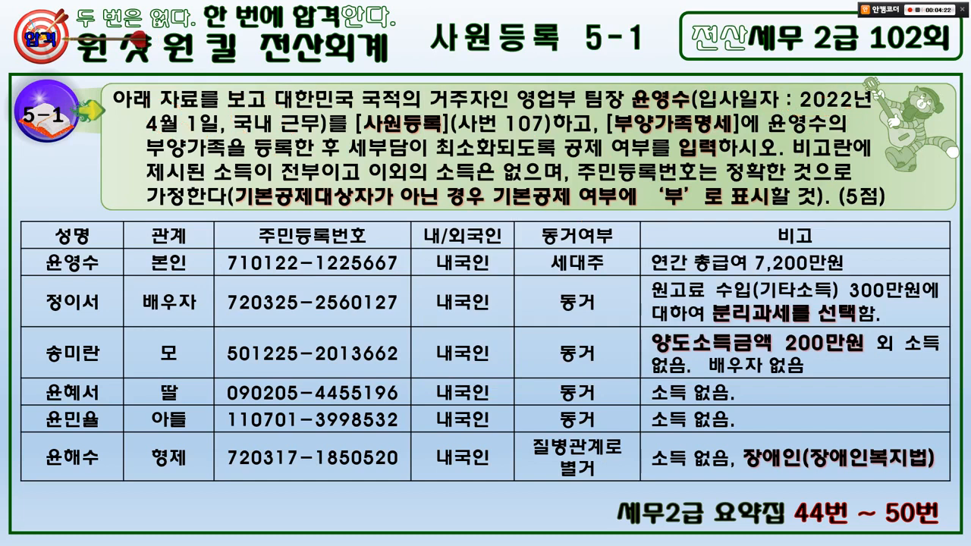
key(alt+Tab)
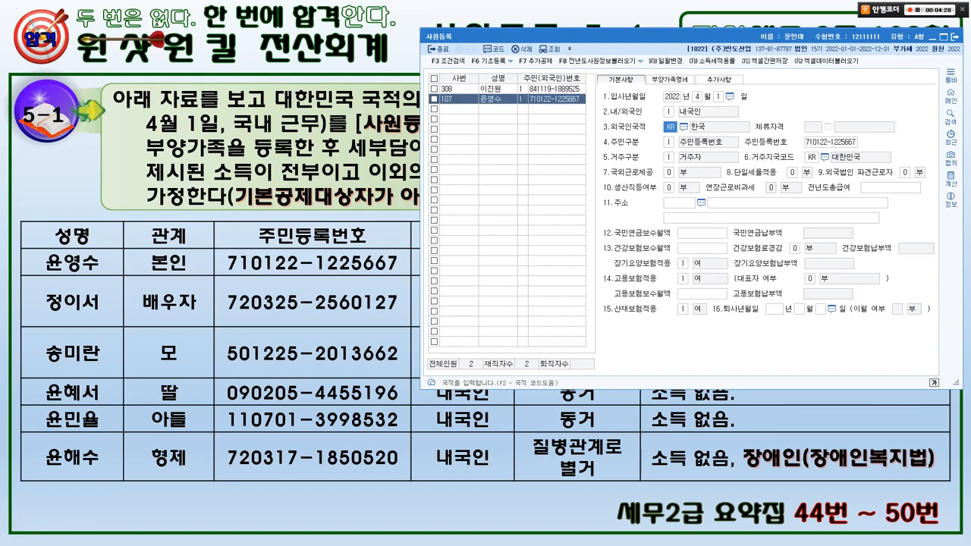
In 부양가족명세, add the spouse with relation code 3, her name, resident number, and 배우자 deduction.
click(670, 79)
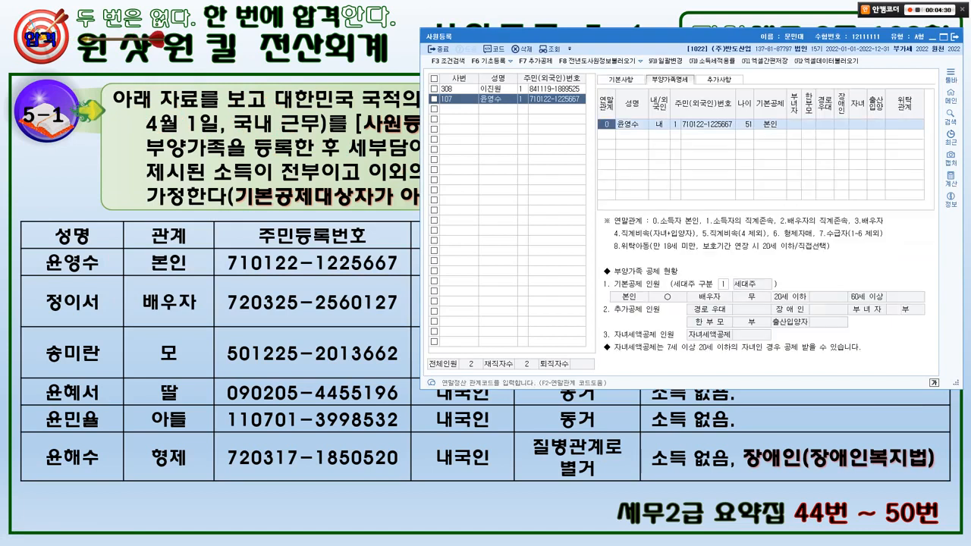
click(606, 135)
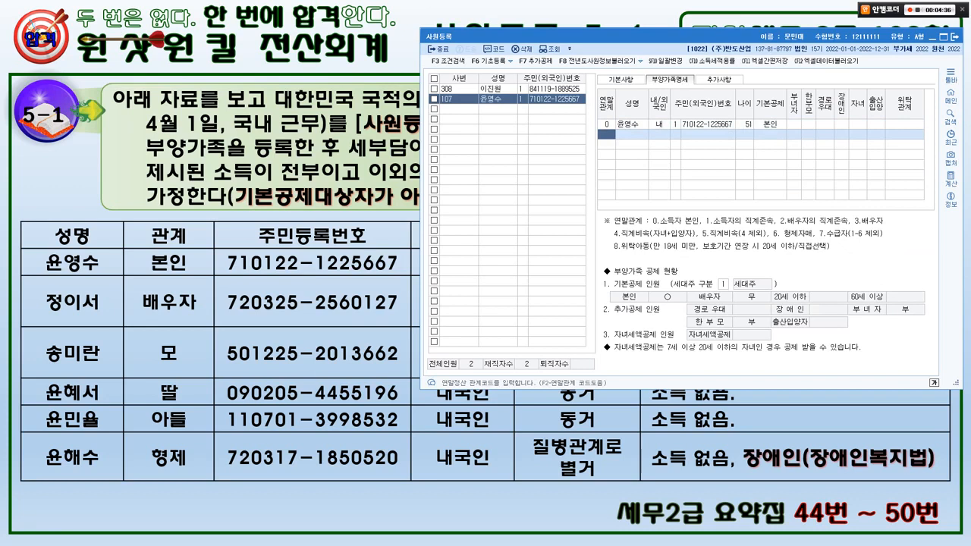
drag(849, 208, 900, 237)
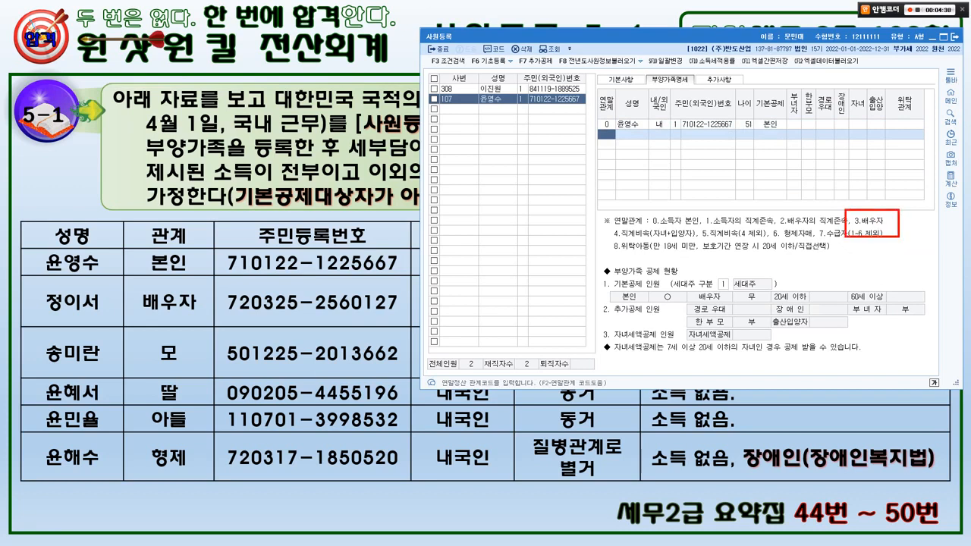
text(3)
key(Return)
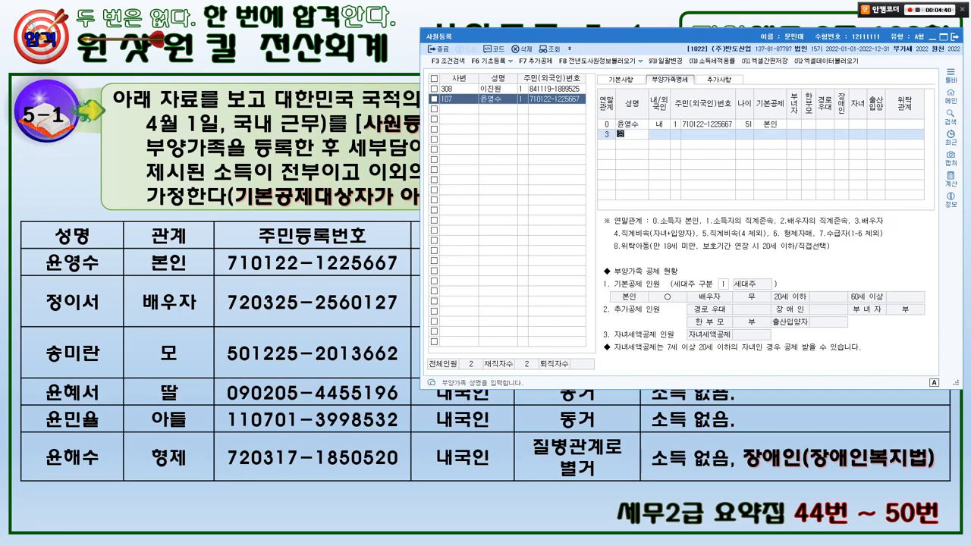
key(Return)
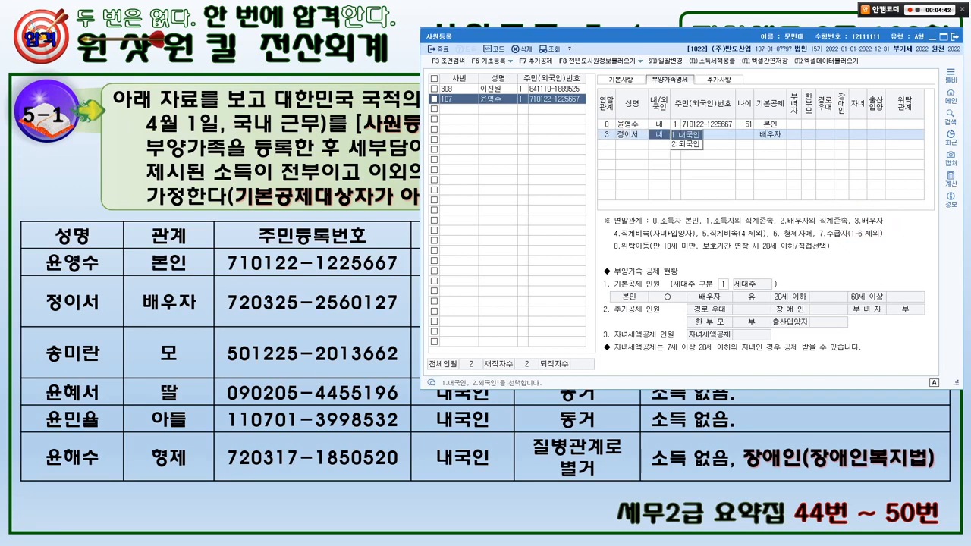
key(Return)
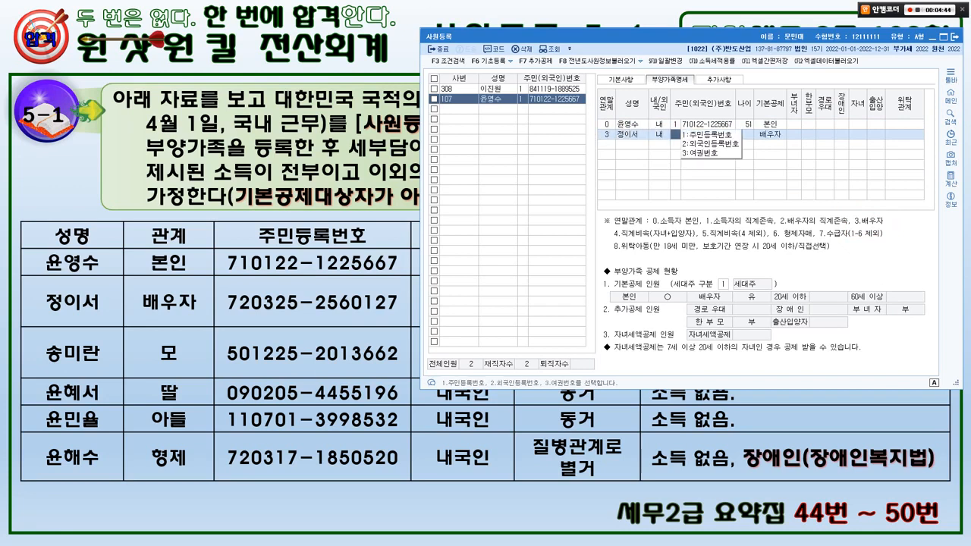
key(Return)
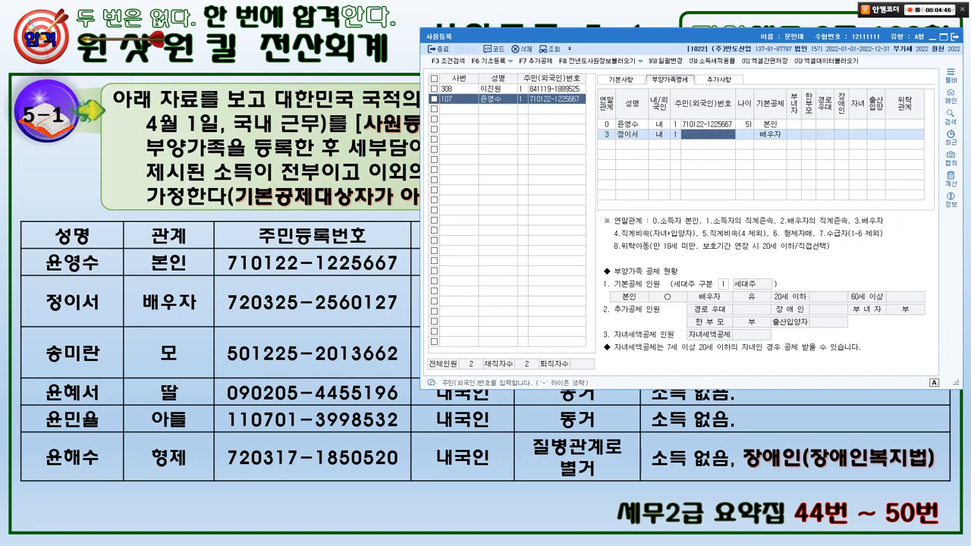
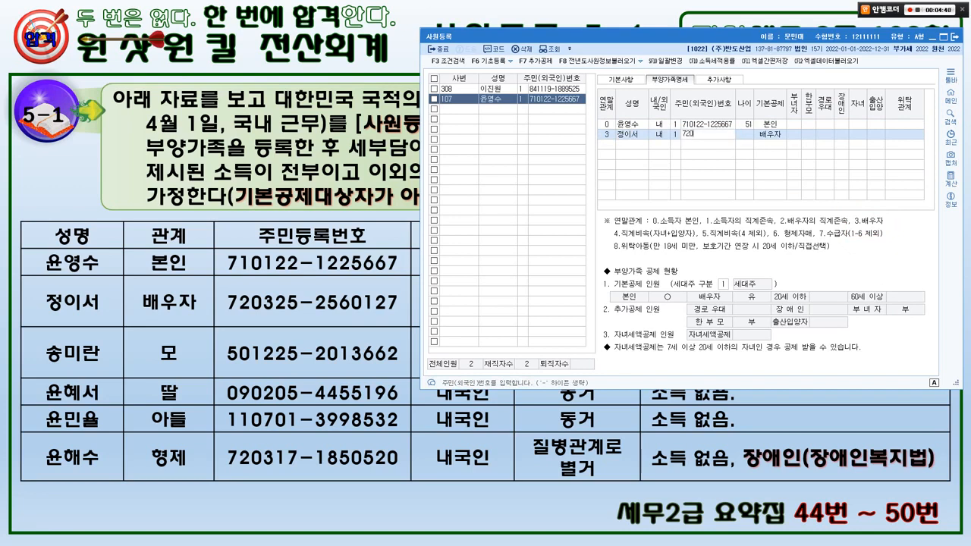
key(Return)
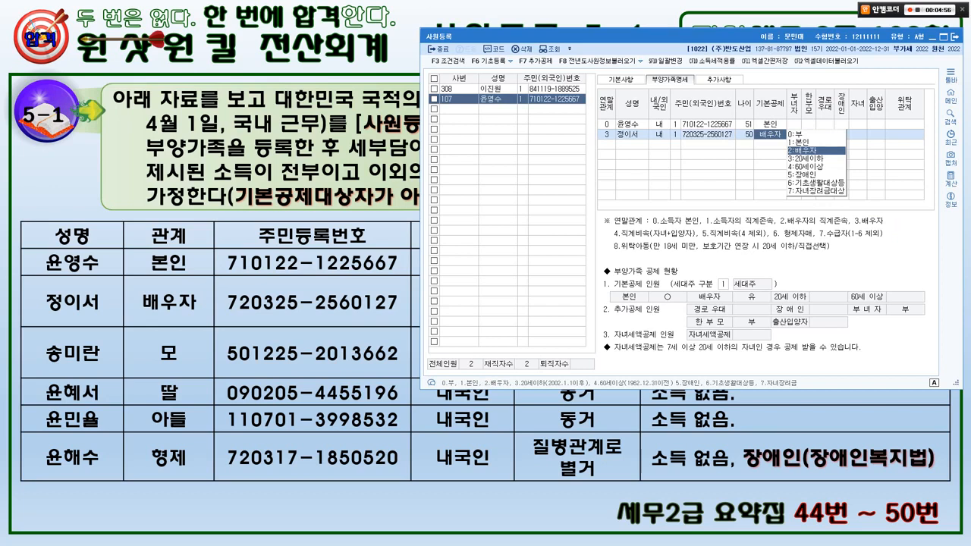
key(Return)
key(Down)
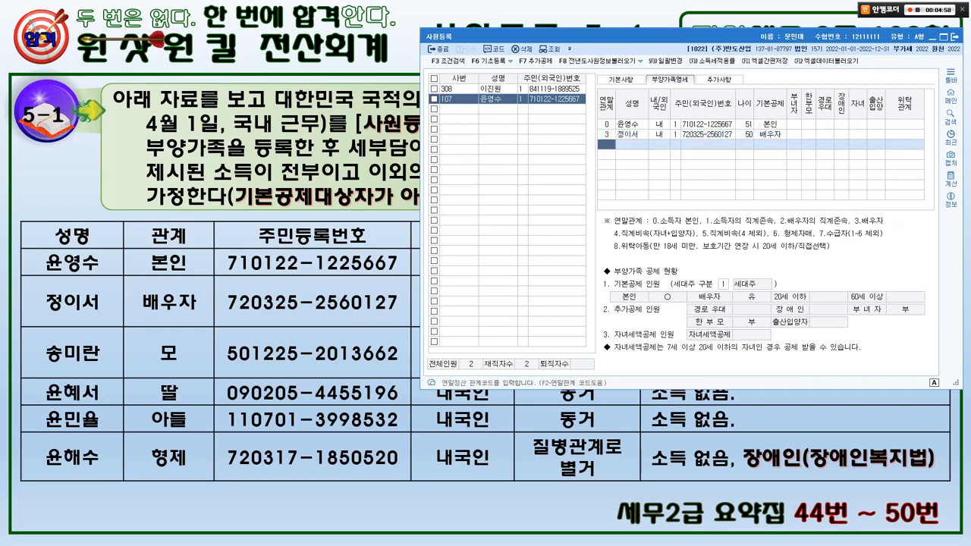
Add the mother with relation code 1, her name and resident number, with basic deduction 0:부.
key(alt+Tab)
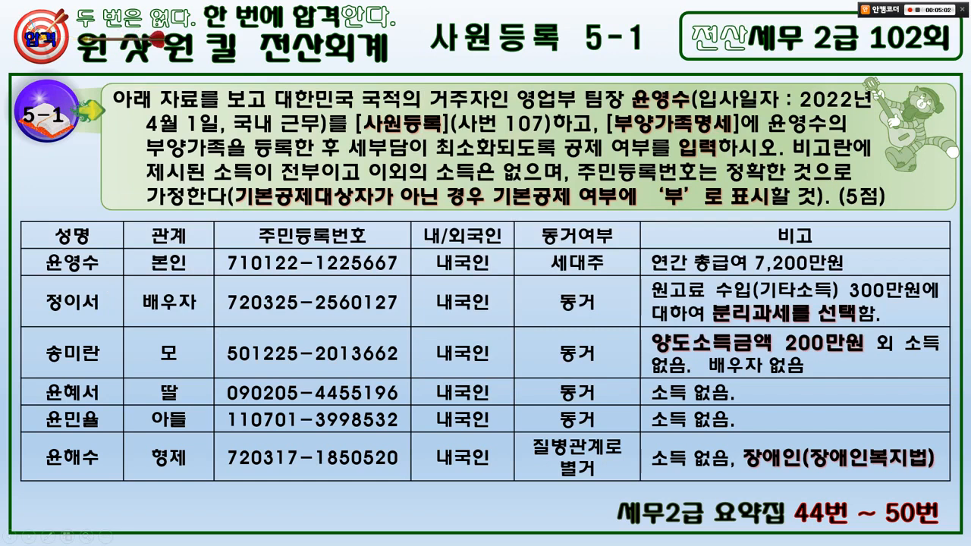
key(alt+Tab)
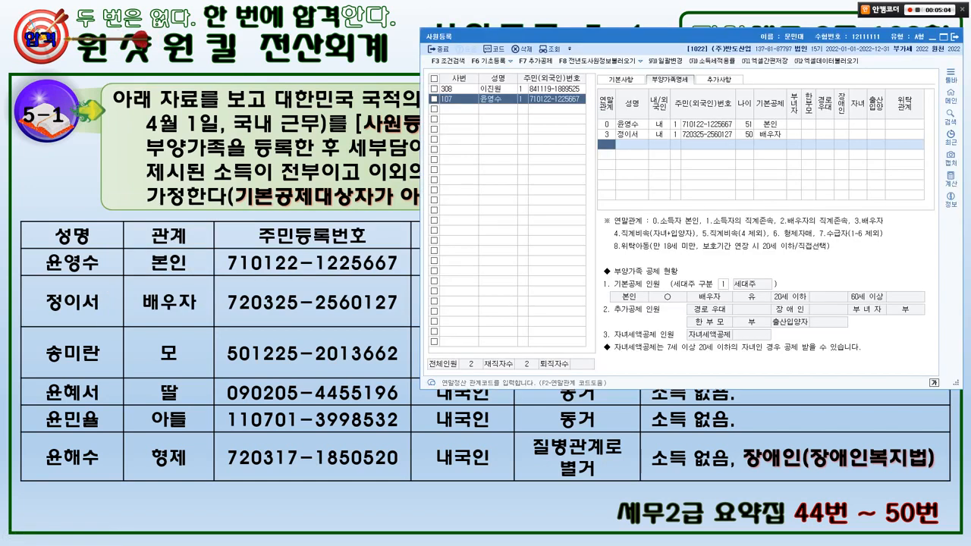
drag(697, 209, 790, 229)
key(Escape)
key(Return)
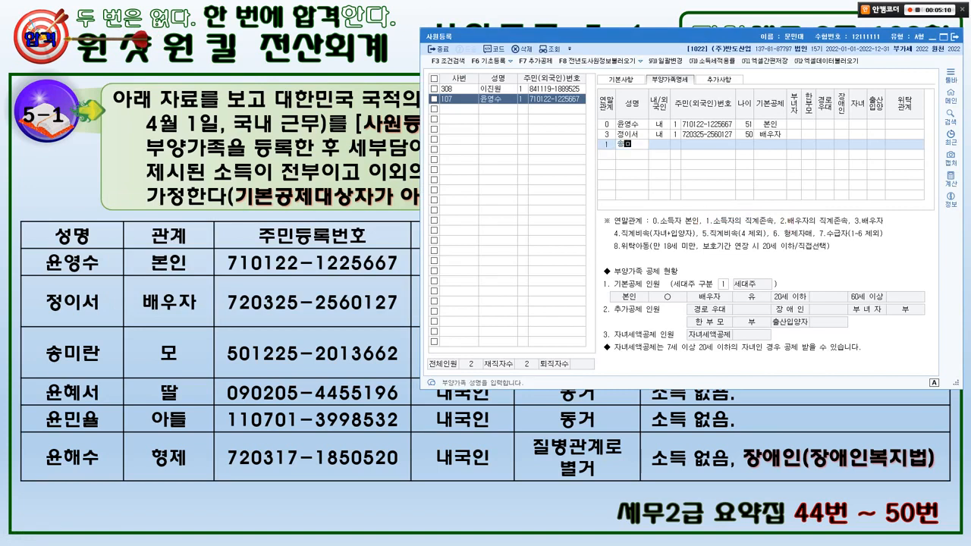
key(Return)
key(Return)
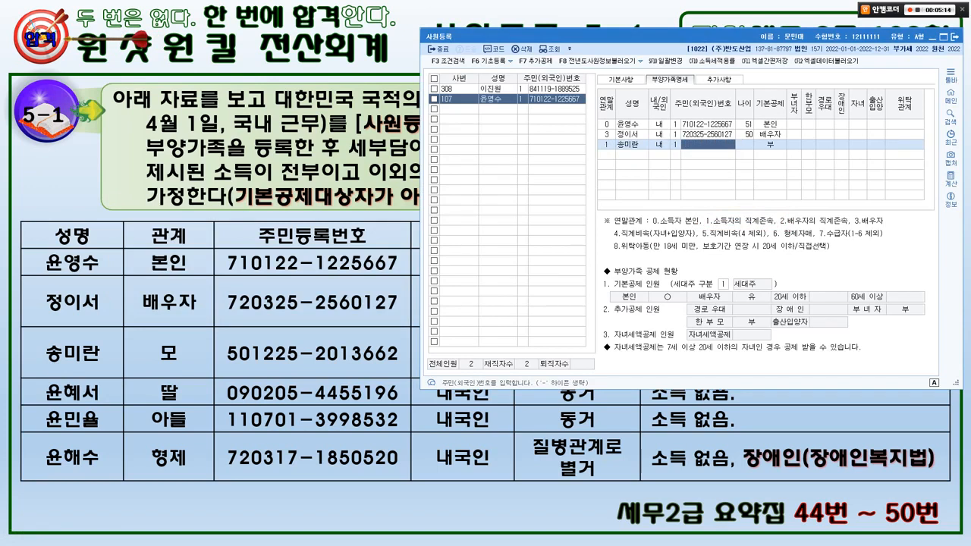
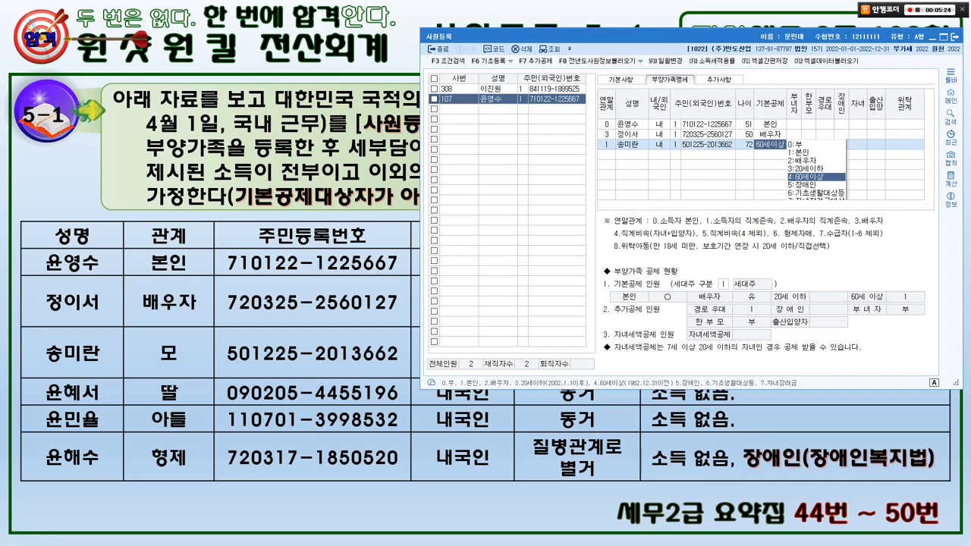
text(0)
key(Return)
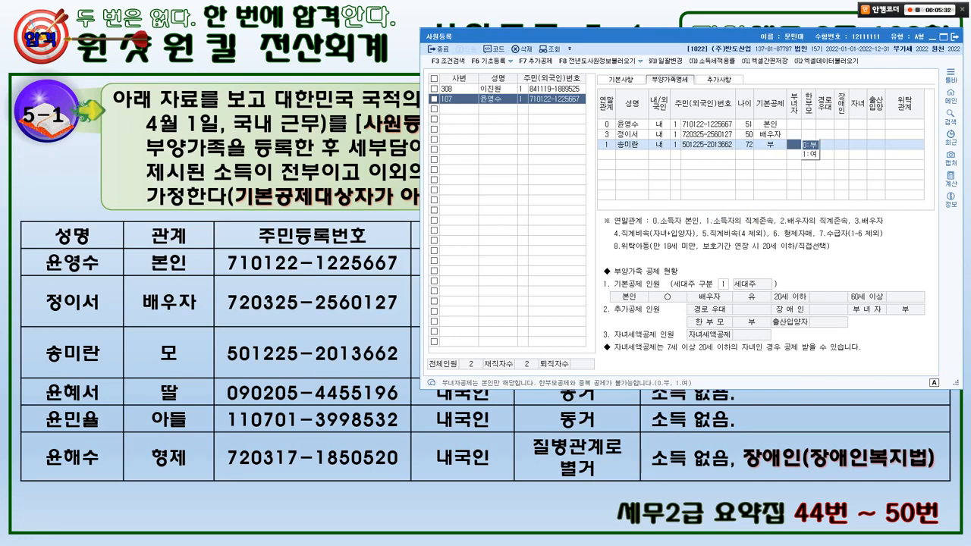
click(606, 155)
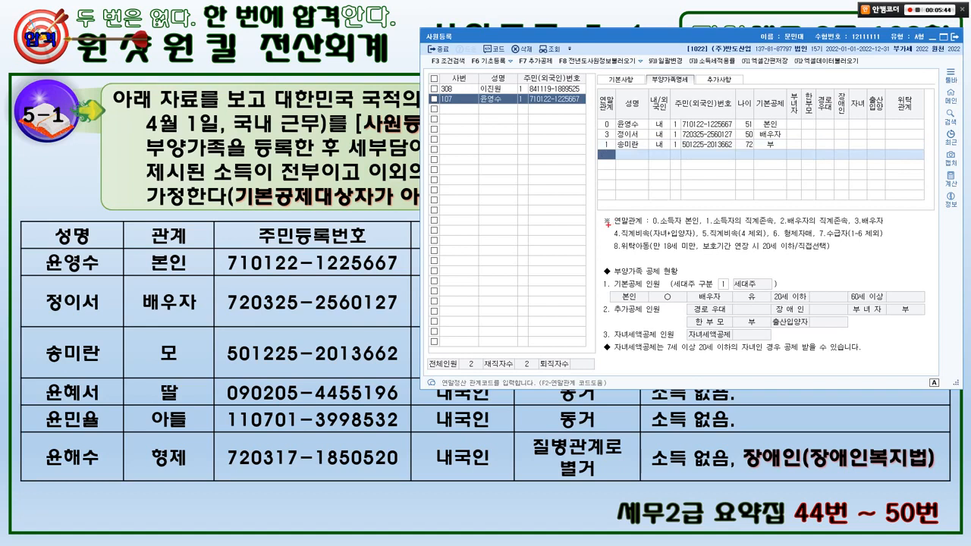
Add the daughter with relation code 4, her name and resident number, keeping 3:20세이하 and 부녀자 as 부.
drag(608, 224, 696, 242)
key(Escape)
text(4)
key(Return)
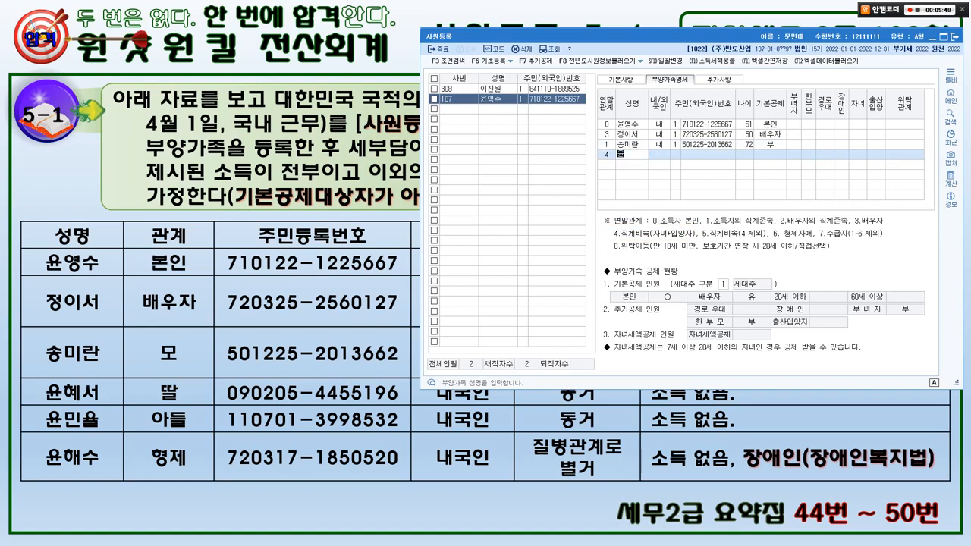
key(Return)
key(Return)
key(Return)
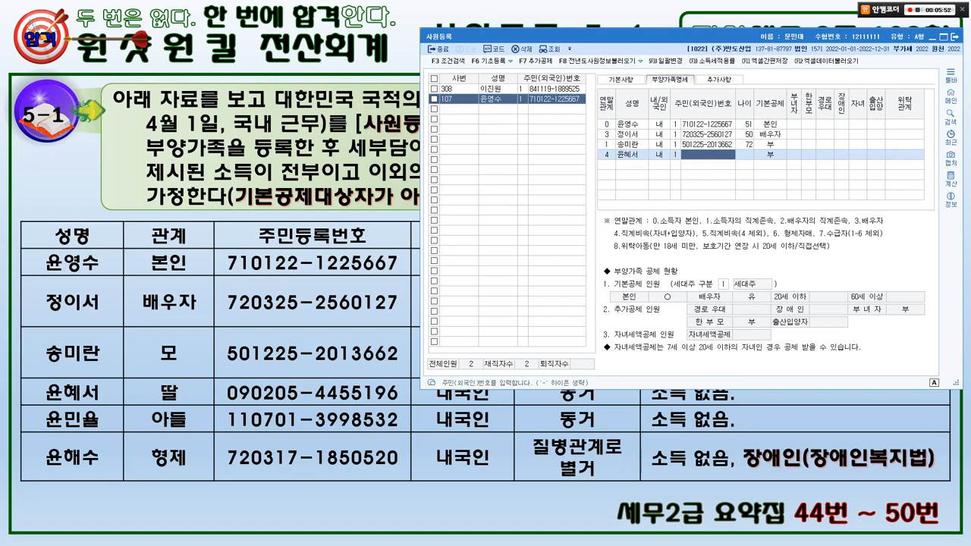
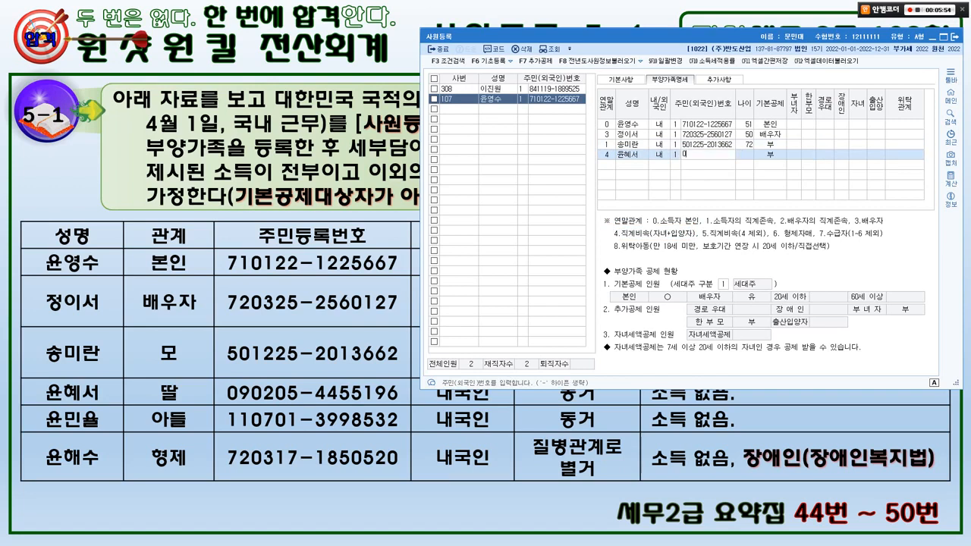
key(Return)
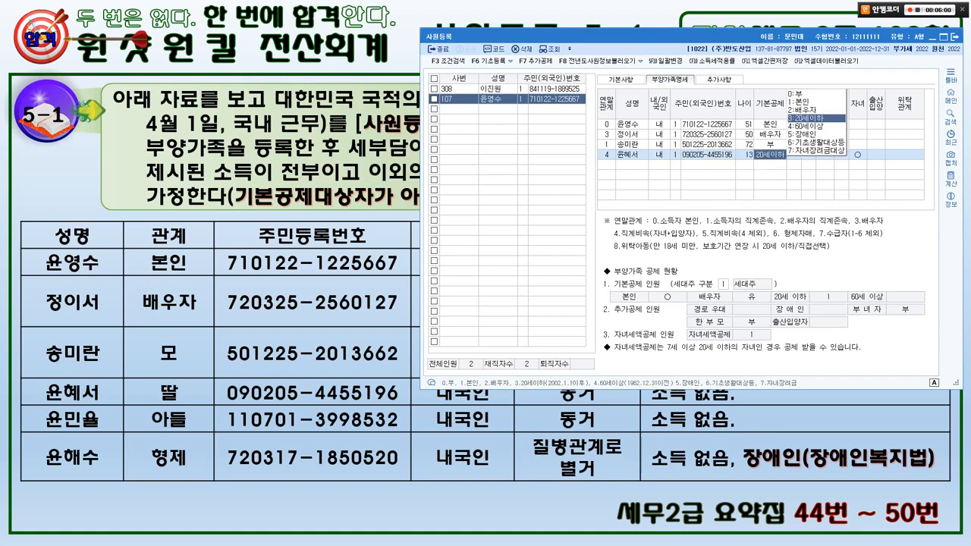
key(Return)
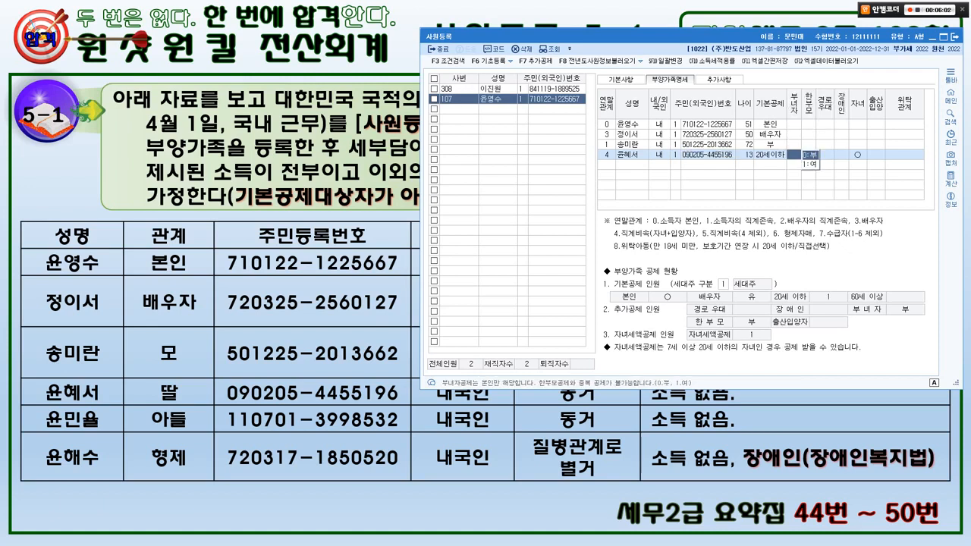
mouse_move(867, 165)
mouse_down()
mouse_move(856, 168)
mouse_move(863, 142)
mouse_move(865, 163)
mouse_up()
key(Escape)
key(Return)
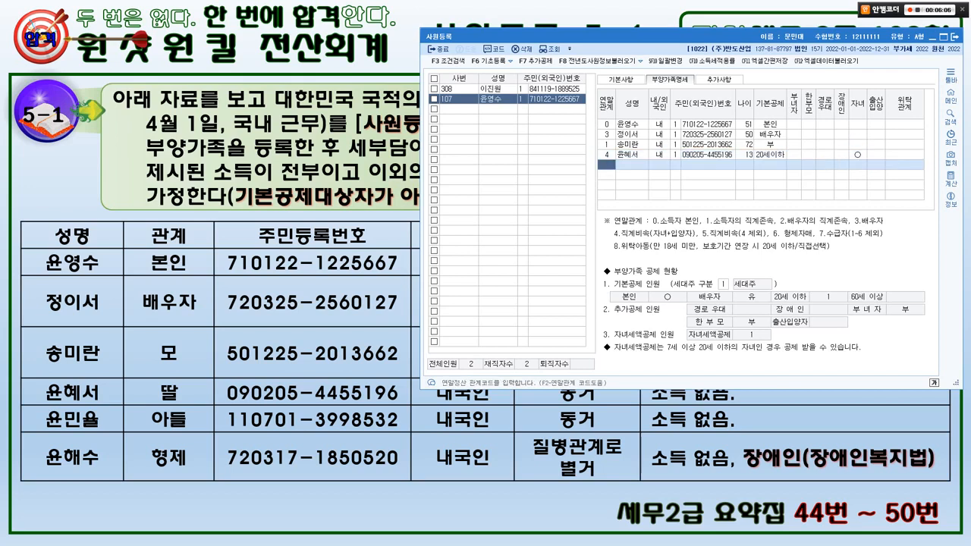
Add the son with relation code 4, his name and resident number, keeping the 20세이하 deduction.
text(4)
key(Return)
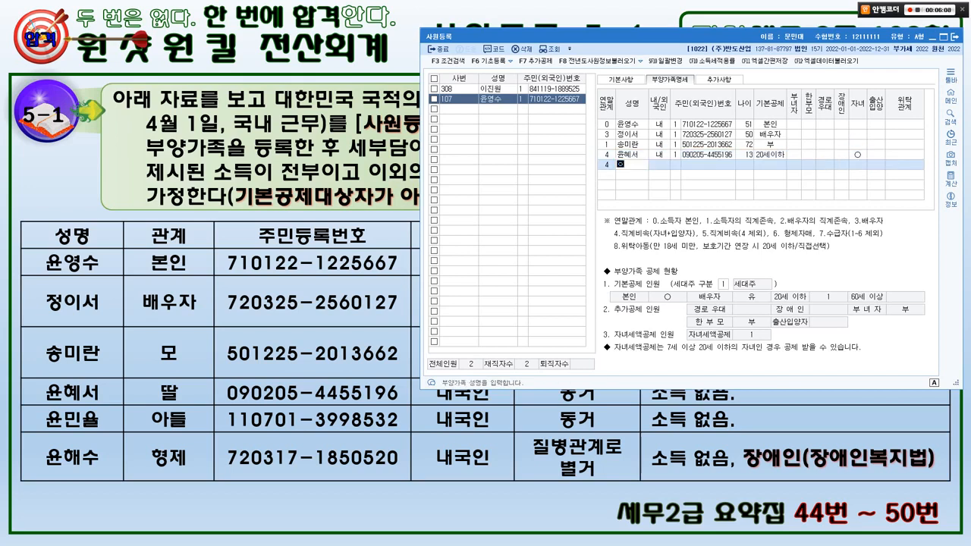
key(Return)
key(Return)
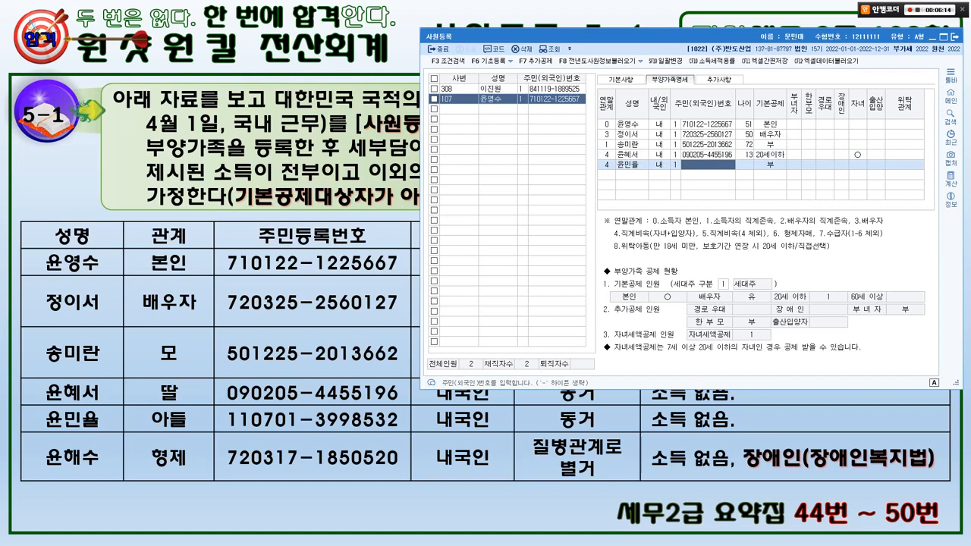
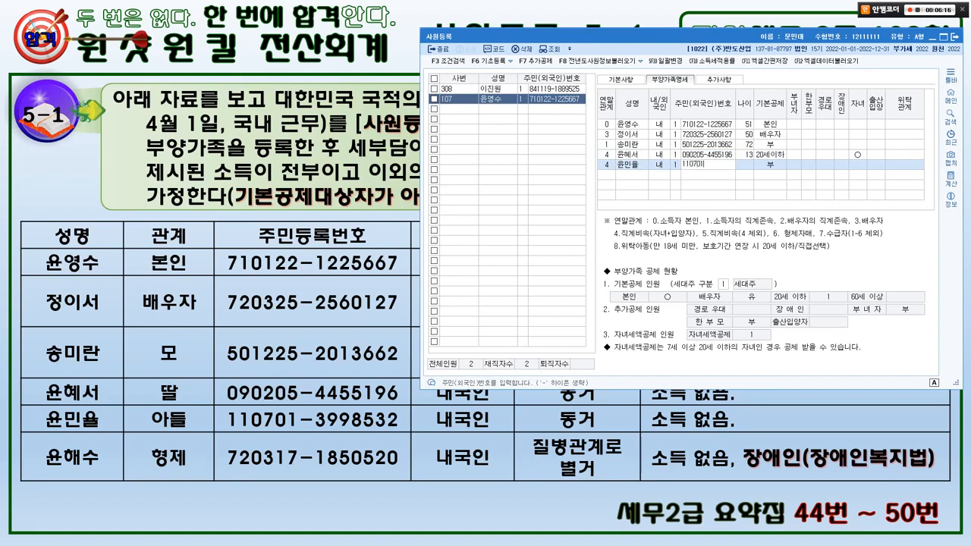
key(Return)
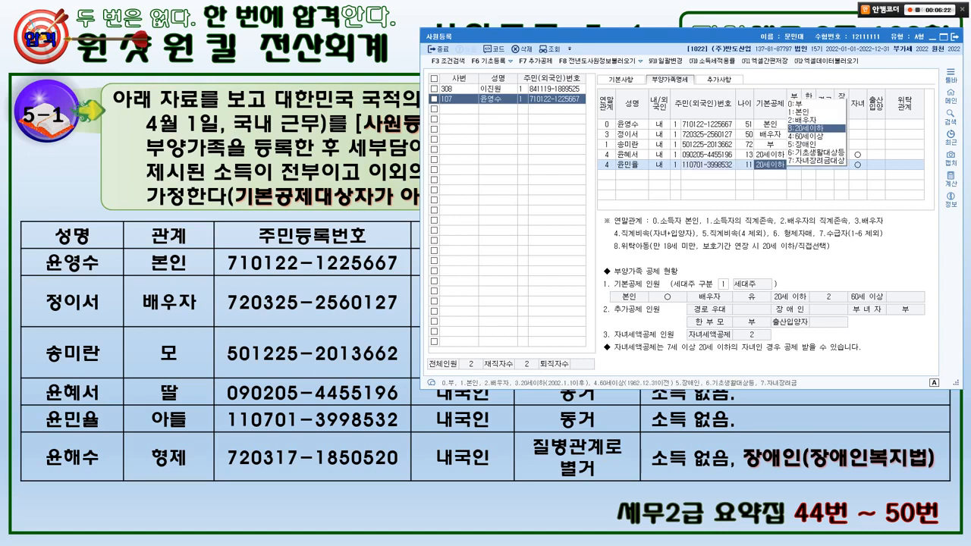
key(Return)
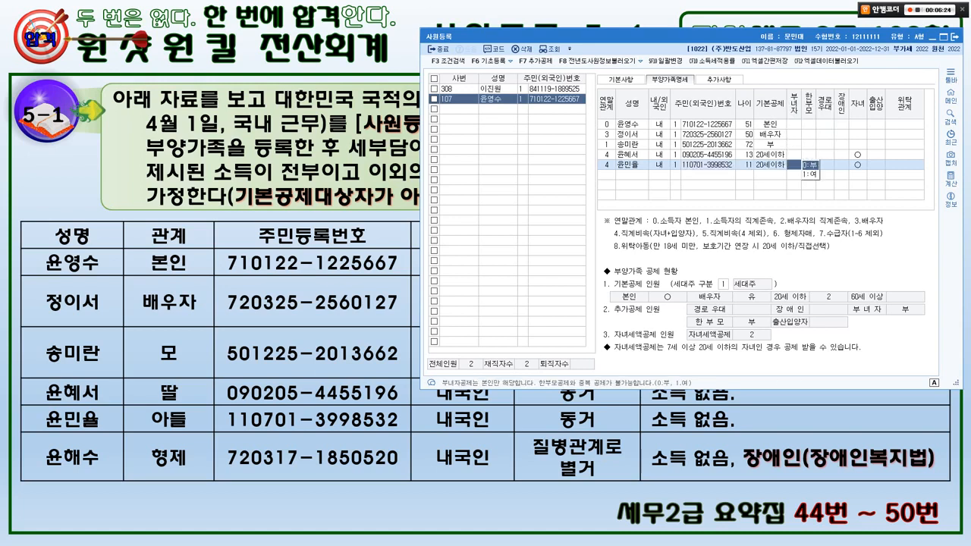
key(Return)
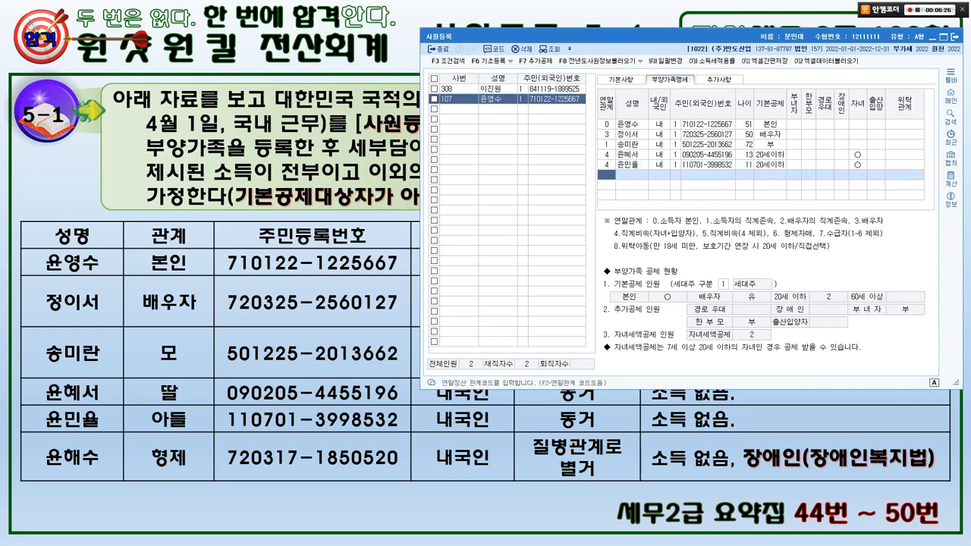
Highlight the brother's relationship in the source table and the 6.형제자매 legend code.
mouse_move(206, 493)
mouse_down()
mouse_move(188, 496)
mouse_move(217, 466)
mouse_move(204, 484)
mouse_up()
key(Escape)
drag(768, 226, 819, 244)
Add the brother with relation code 6, his name and resident number, claimed under 5:장애인.
key(Escape)
text(6)
key(Return)
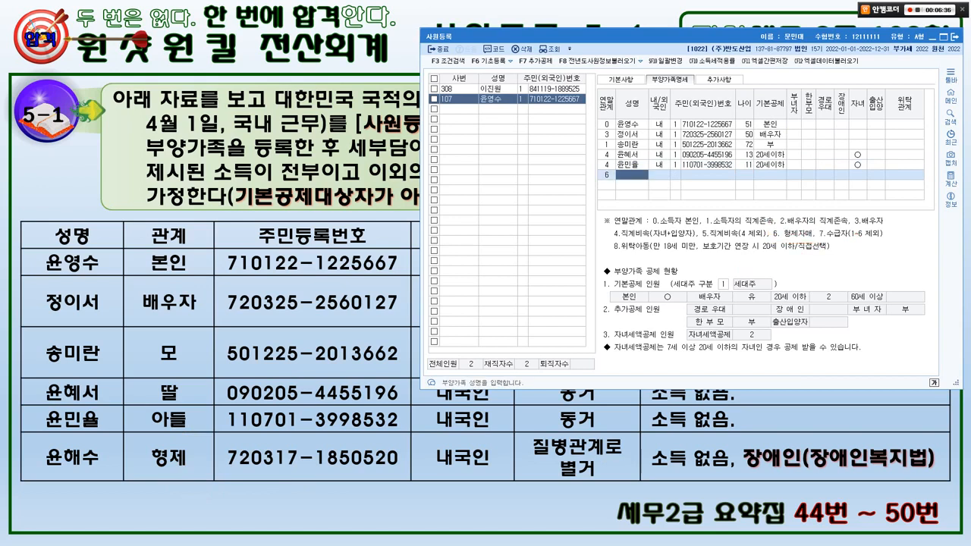
key(Return)
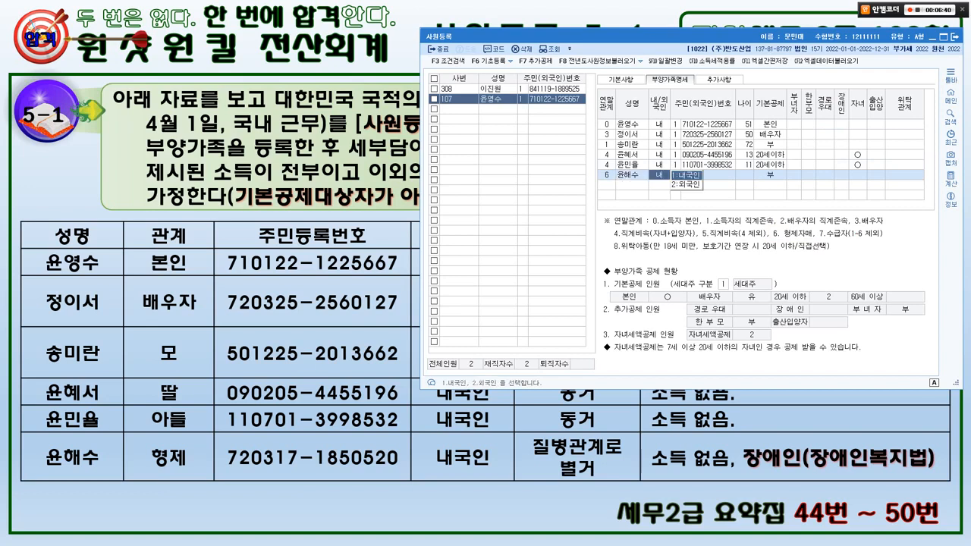
key(Return)
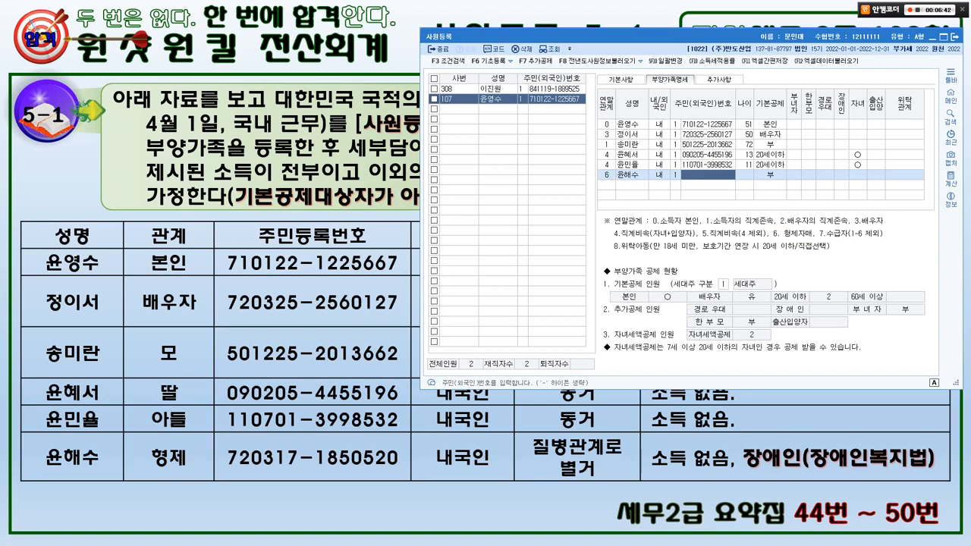
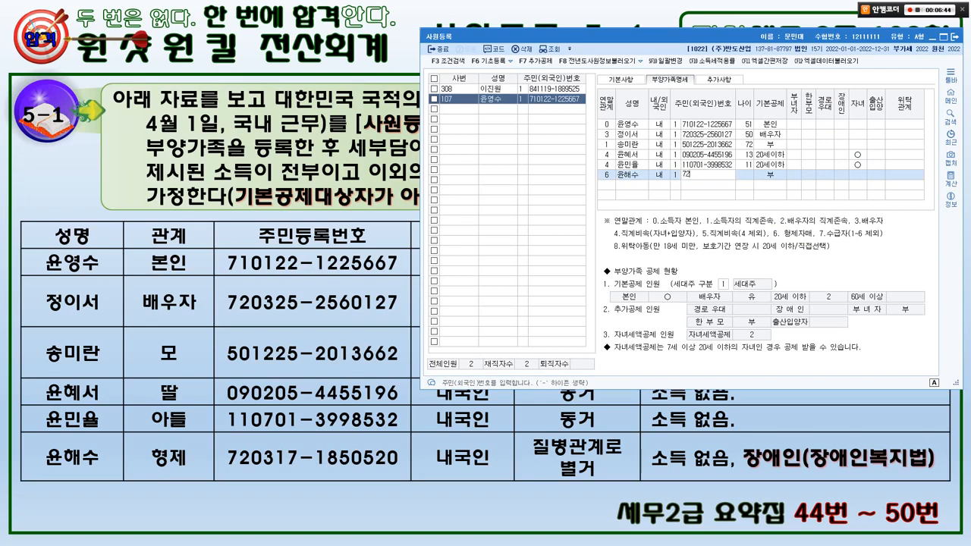
key(Return)
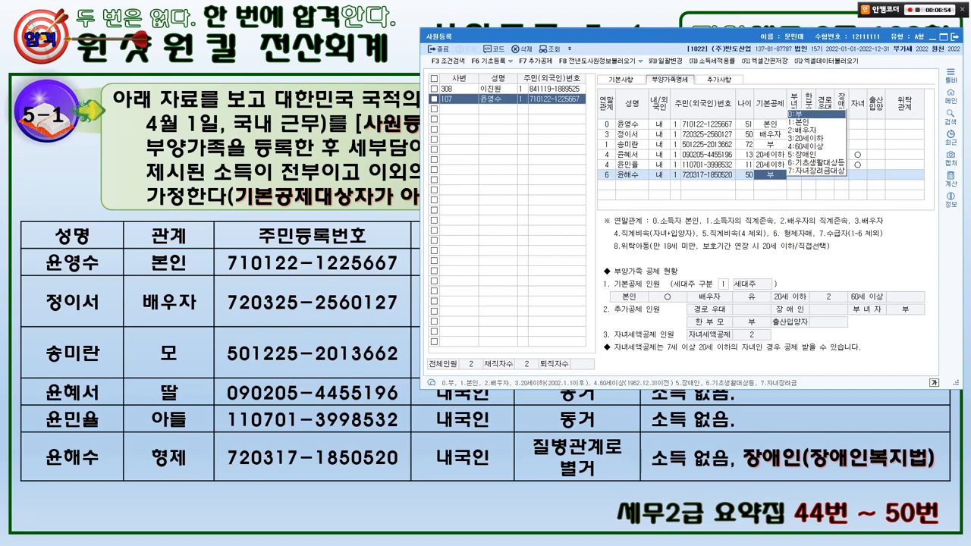
text(5)
key(Return)
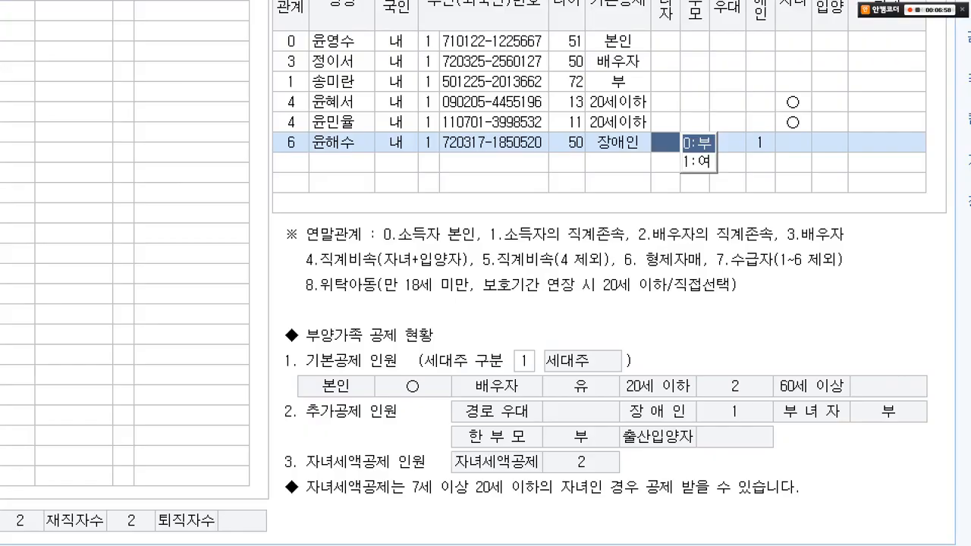
Set the brother's disability type to 1:장애인복지법, finish his row, and close 사원등록.
mouse_move(848, 184)
mouse_down()
mouse_move(820, 175)
mouse_move(847, 181)
mouse_up()
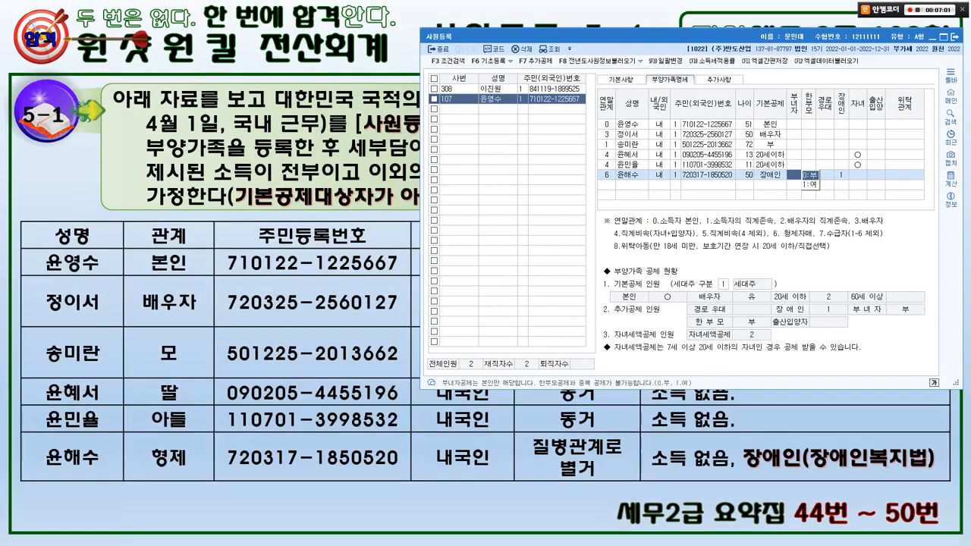
click(841, 175)
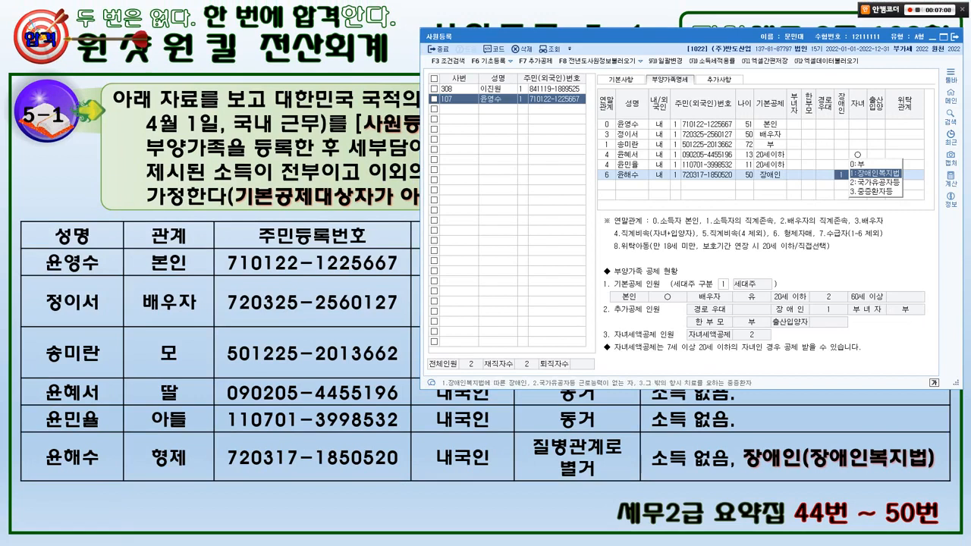
key(Return)
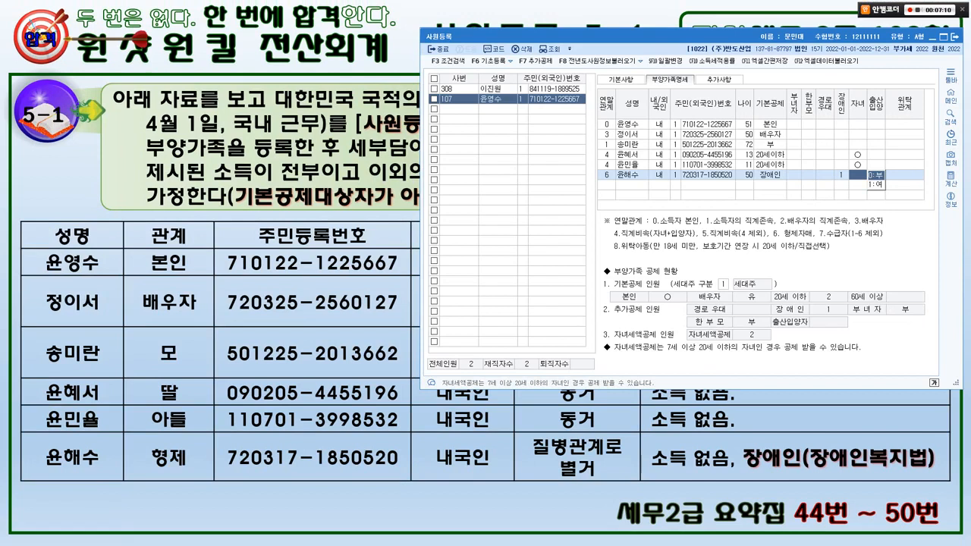
key(Return)
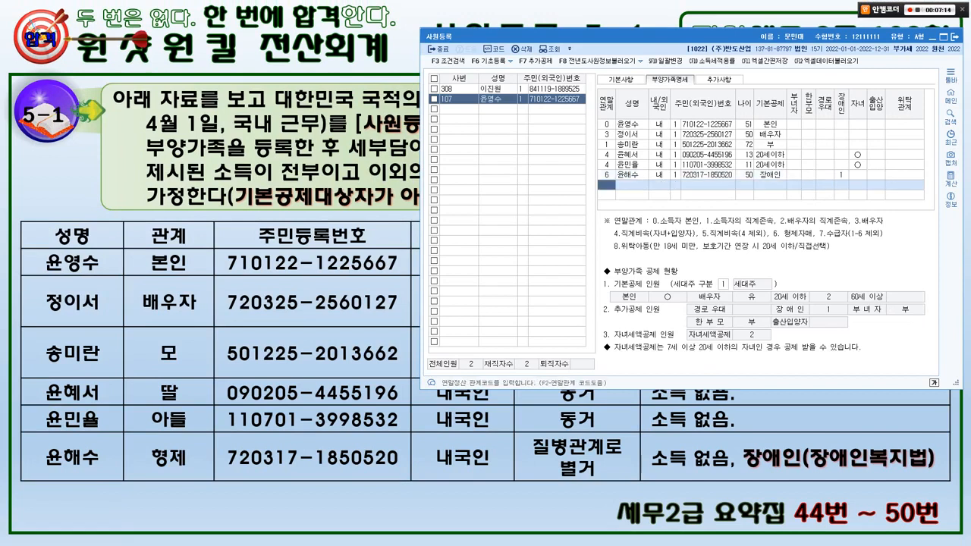
key(alt+Tab)
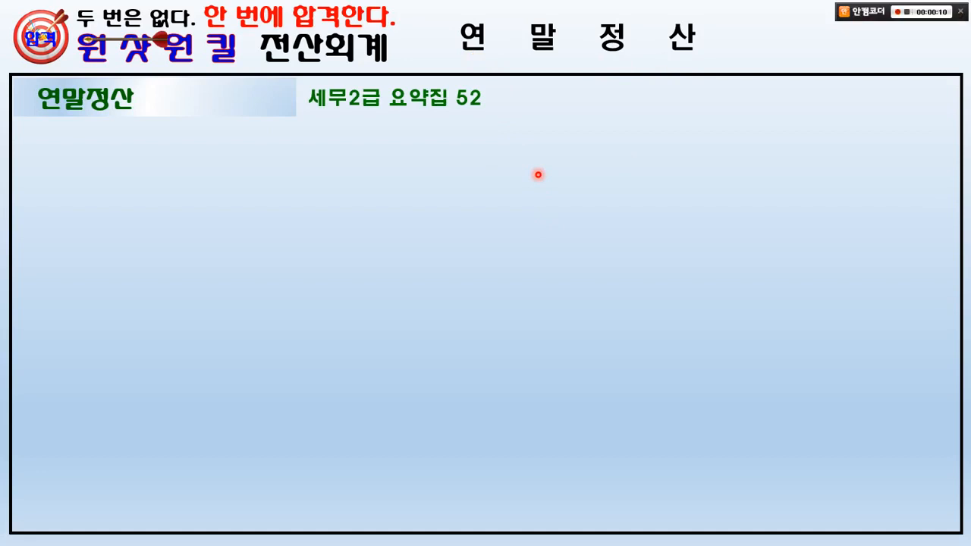
Reveal the 공제대상 rule on the 연말정산 slide: income up to 100만원, no age limit.
click(538, 175)
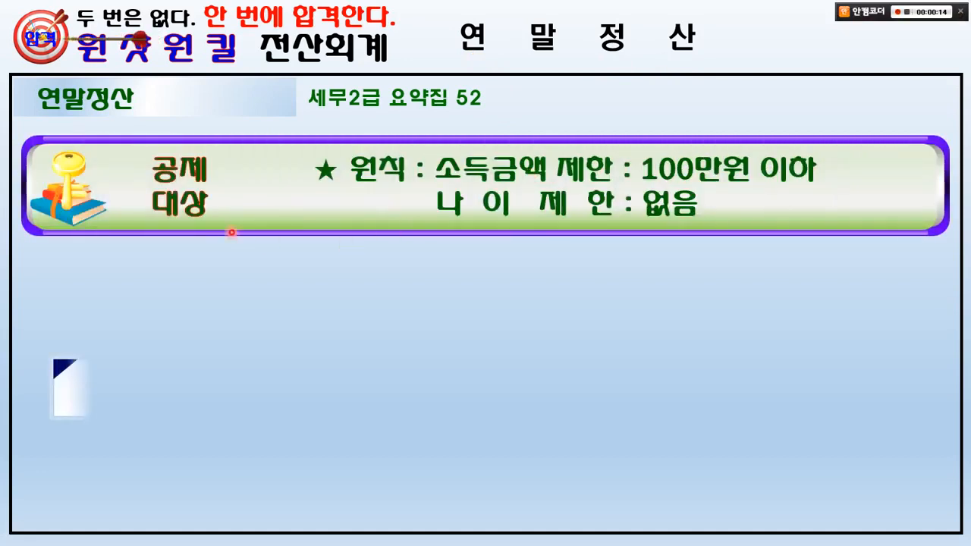